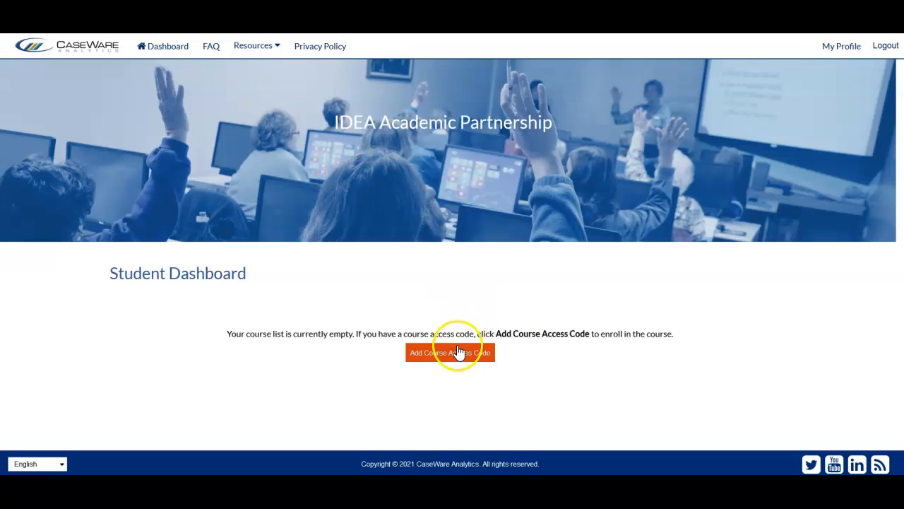
Step: Add a new course to the student dashboard by pasting the course access code and submitting it
{"action": "left_click", "coordinate": [453, 356]}
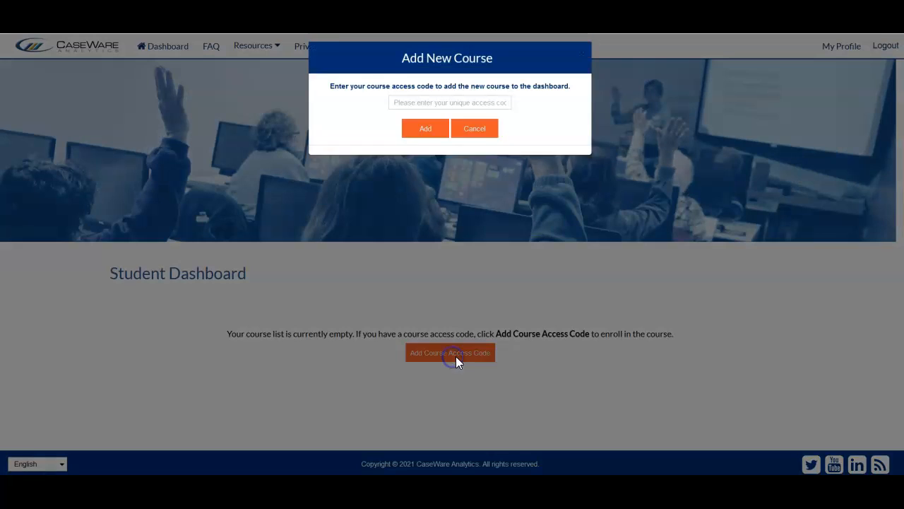
{"action": "left_click", "coordinate": [472, 106]}
{"action": "key", "text": "ctrl+v"}
{"action": "key", "text": "ctrl+v"}
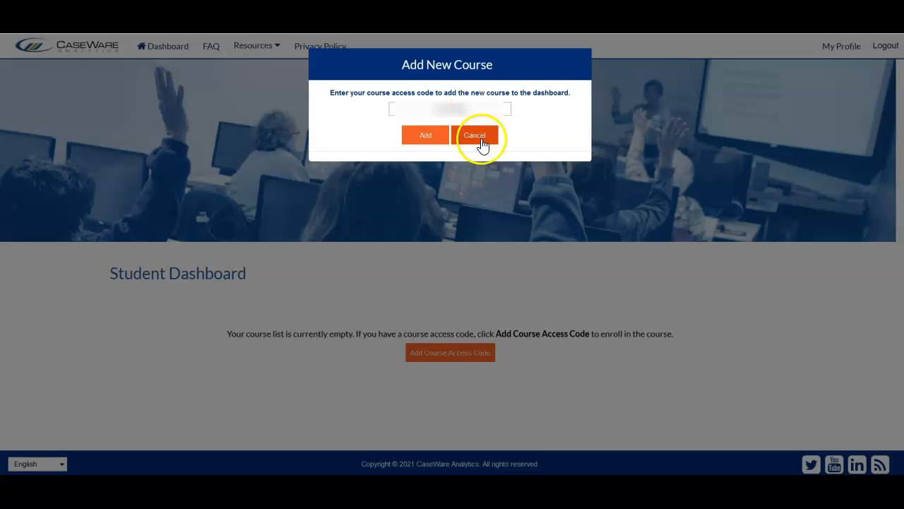
{"action": "left_click", "coordinate": [428, 138]}
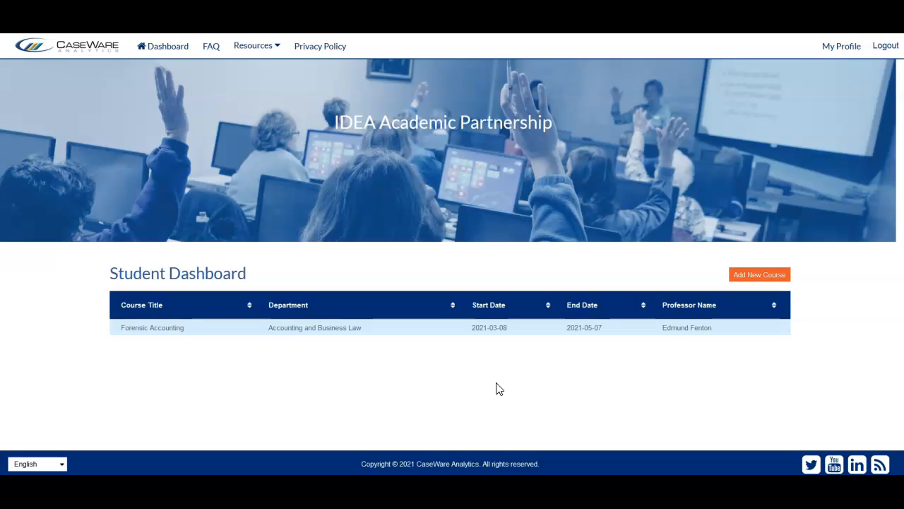
Step: Open the Forensic Accounting course and go to its IDEA software download page
{"action": "left_click", "coordinate": [200, 334]}
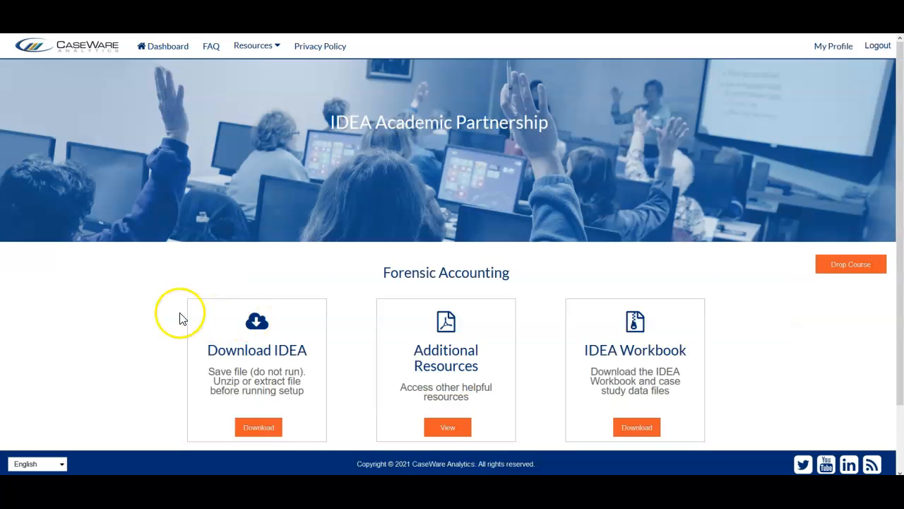
{"action": "scroll", "coordinate": [177, 321], "scroll_direction": "down", "scroll_amount": 1}
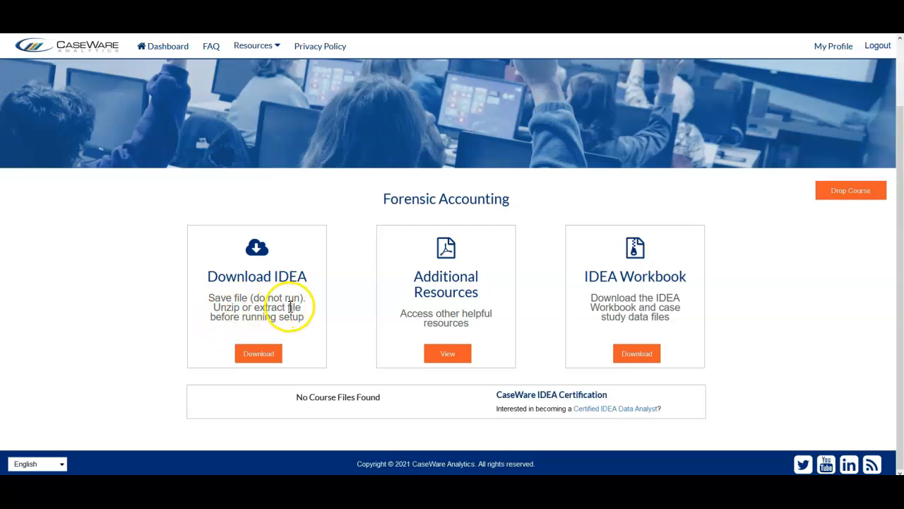
{"action": "left_click", "coordinate": [263, 353]}
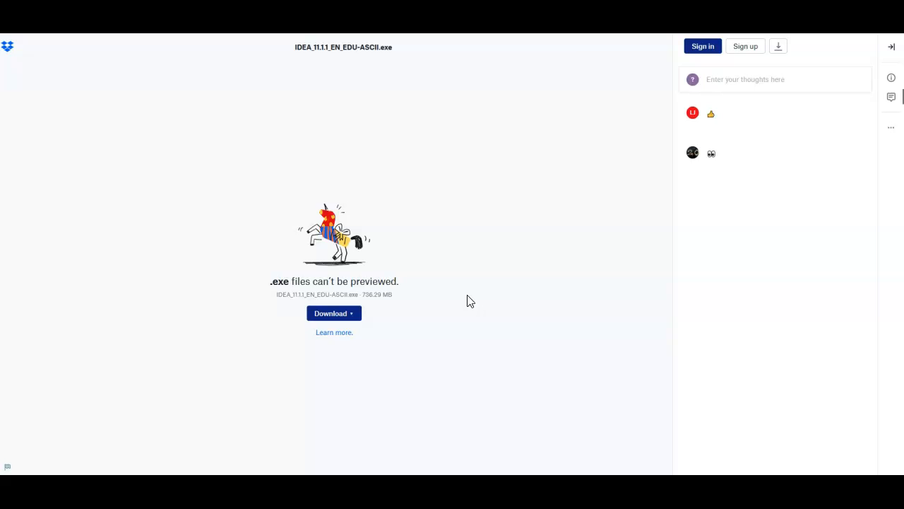
Step: Download IDEA_11.1.1_EN_EDU-ASCII.exe directly and save it in the Downloads folder
{"action": "left_click", "coordinate": [342, 315]}
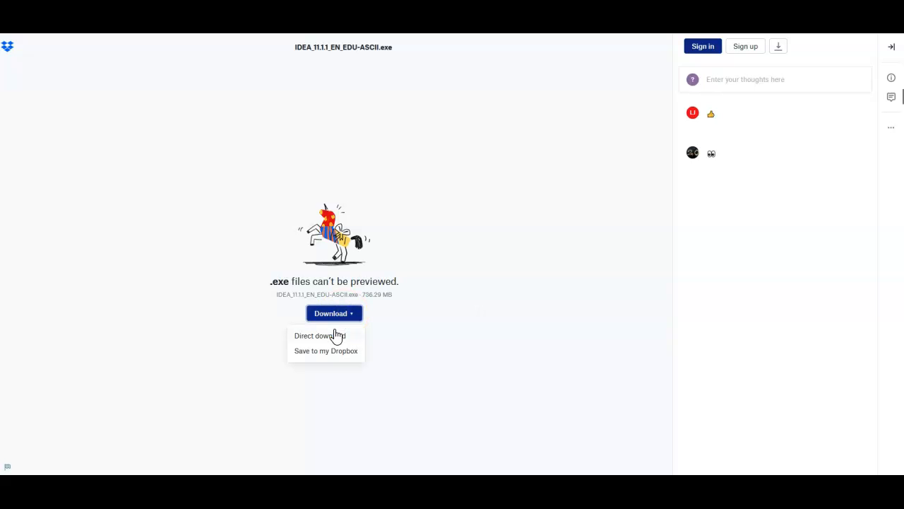
{"action": "left_click", "coordinate": [336, 338]}
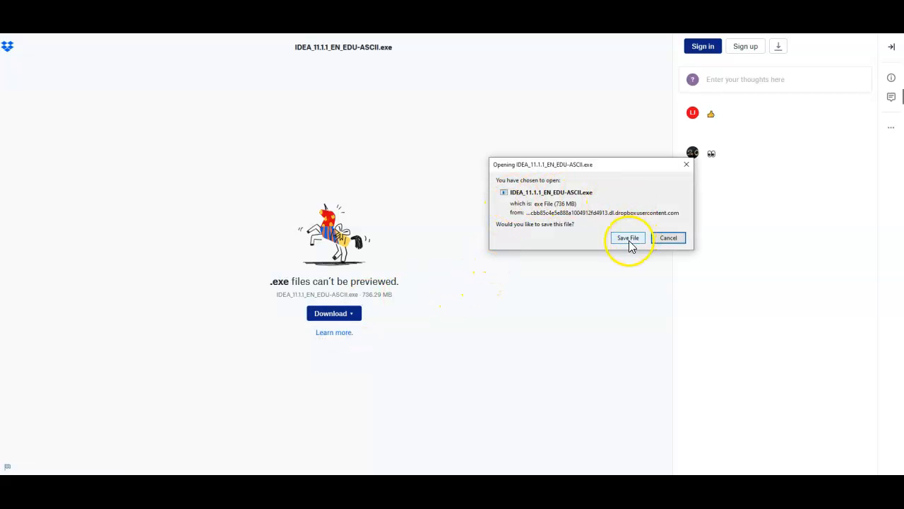
{"action": "left_click", "coordinate": [629, 239]}
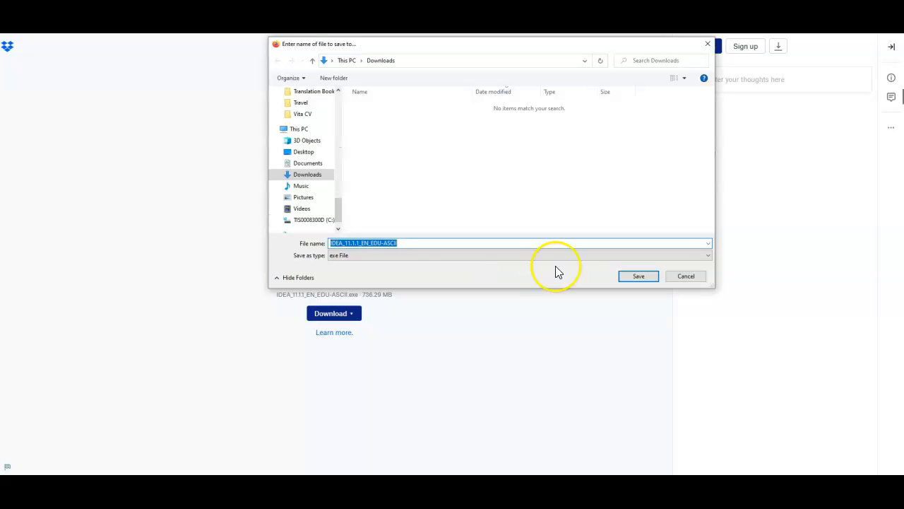
{"action": "left_click", "coordinate": [634, 276]}
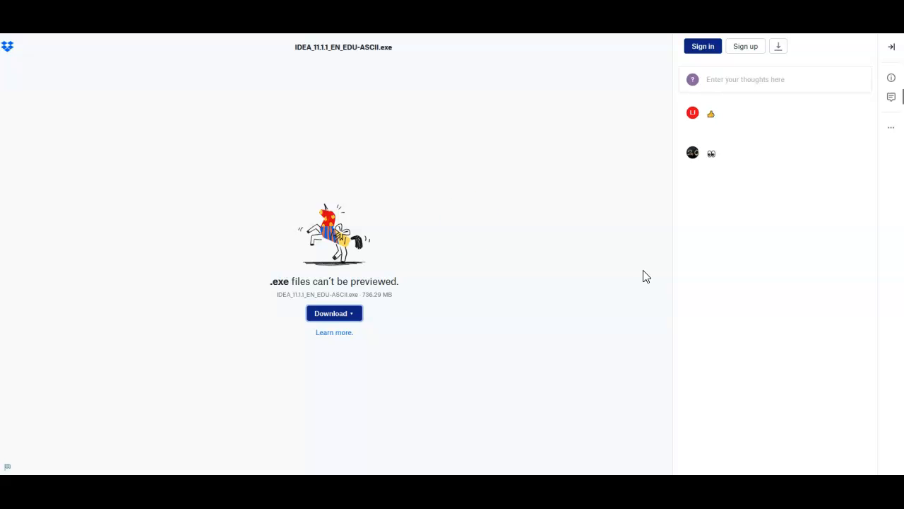
Step: In File Explorer, run the downloaded IDEA_11.1.1_EN_EDU-ASCII archive, allow its installation anyway and extract it to the Downloads folder
{"action": "left_click", "coordinate": [456, 493]}
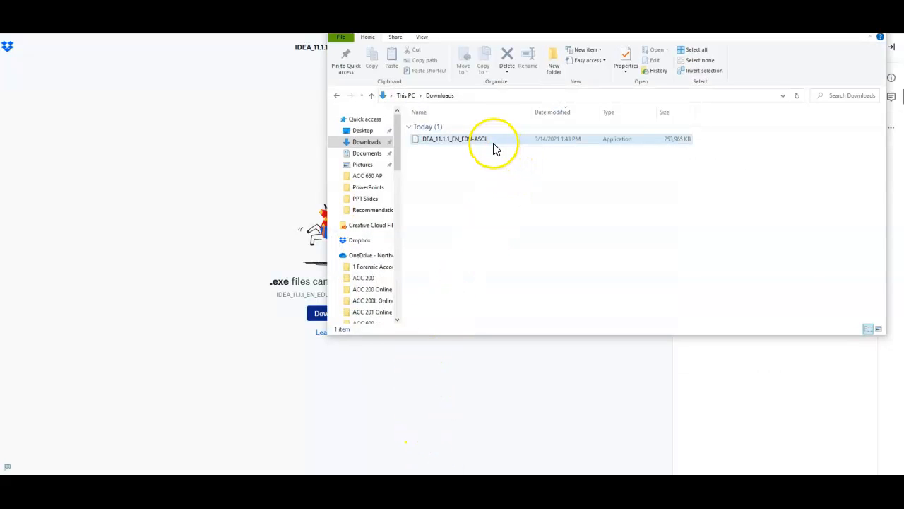
{"action": "left_click", "coordinate": [451, 141]}
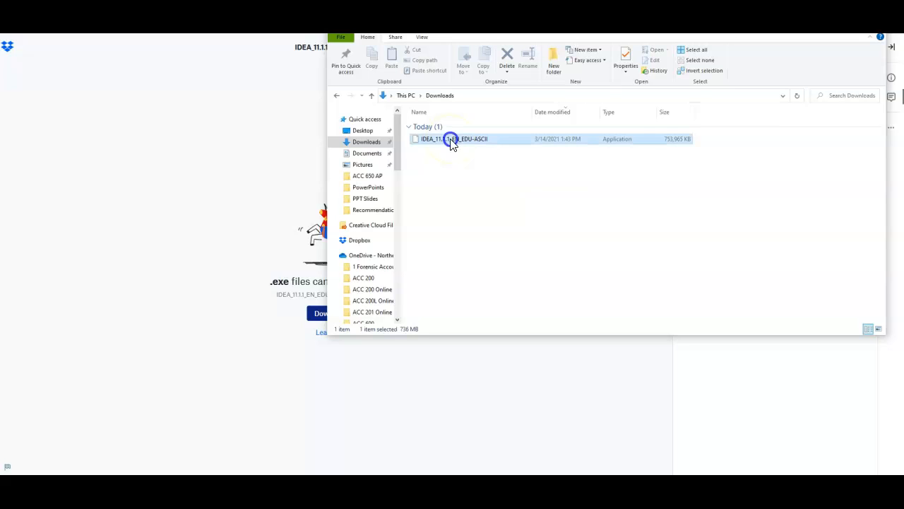
{"action": "double_click", "coordinate": [416, 140]}
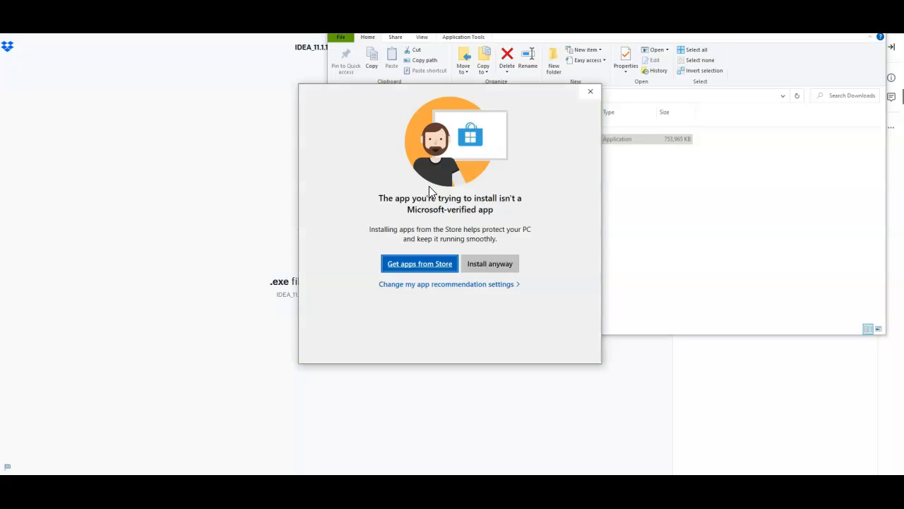
{"action": "left_click", "coordinate": [479, 267]}
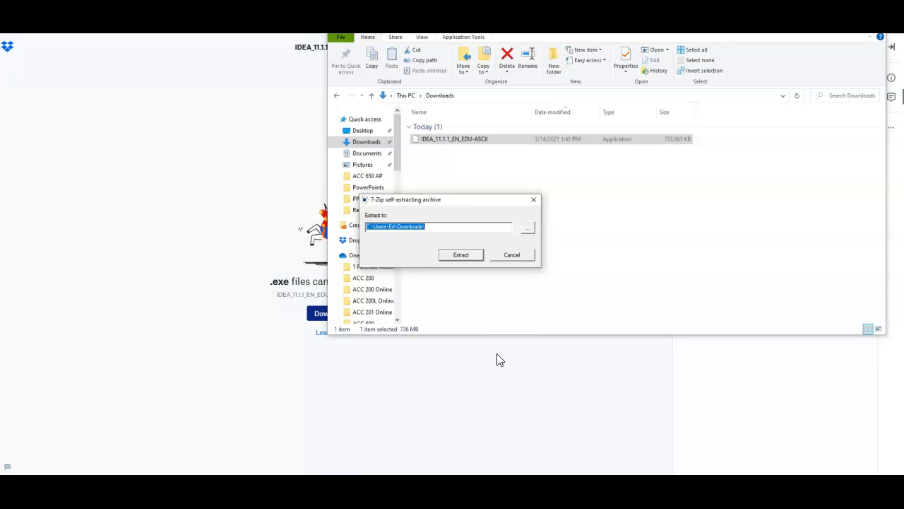
{"action": "left_click", "coordinate": [457, 257]}
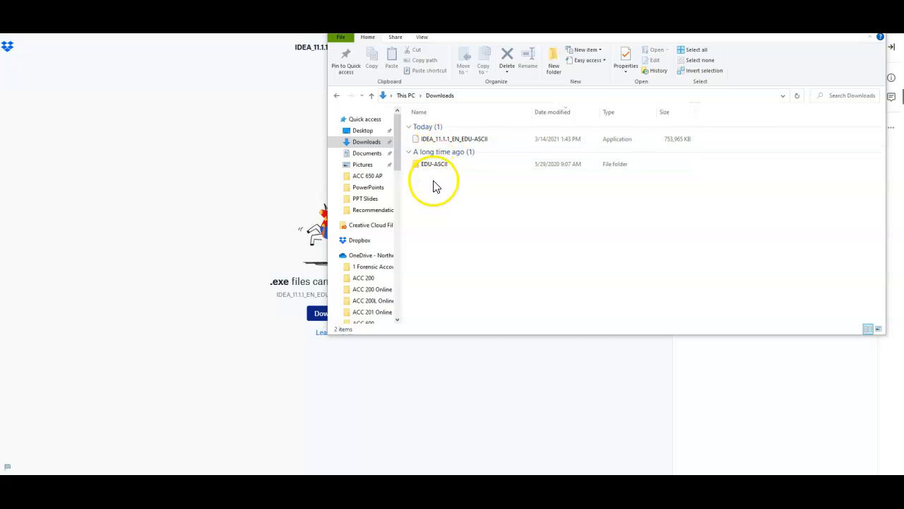
Step: Open the extracted EDU-ASCII folder and run Setup to start the IDEA 11.1 installation wizard
{"action": "double_click", "coordinate": [435, 138]}
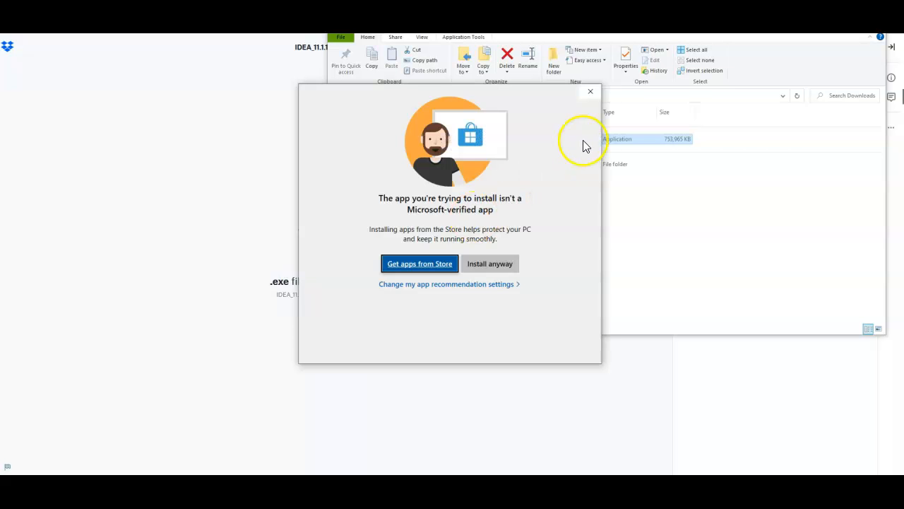
{"action": "left_click", "coordinate": [595, 93]}
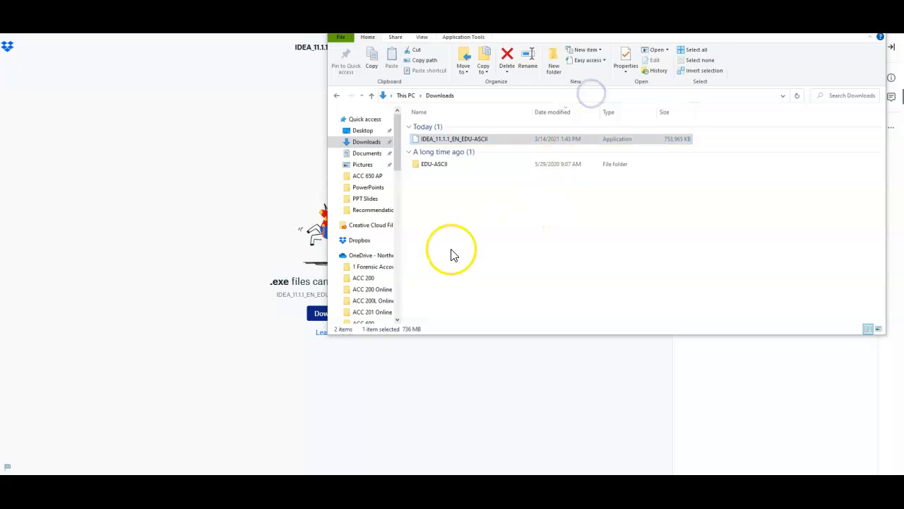
{"action": "double_click", "coordinate": [417, 165]}
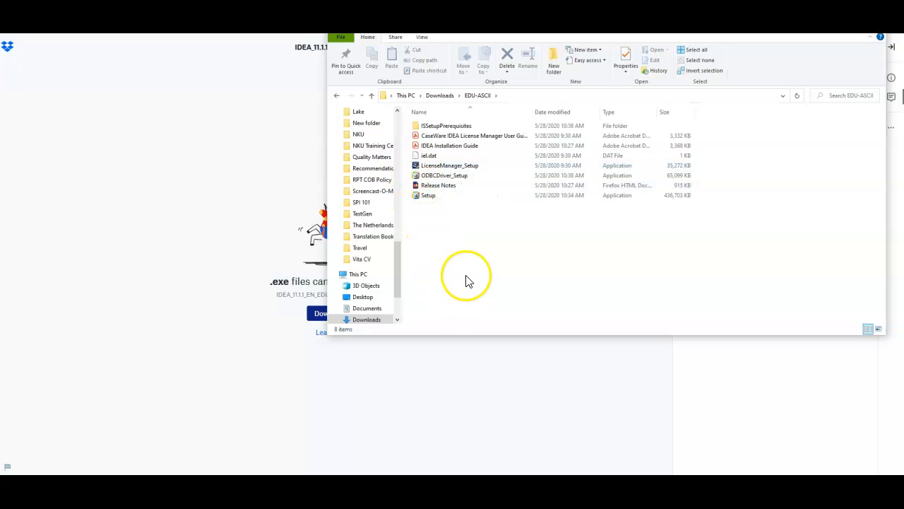
{"action": "double_click", "coordinate": [420, 201]}
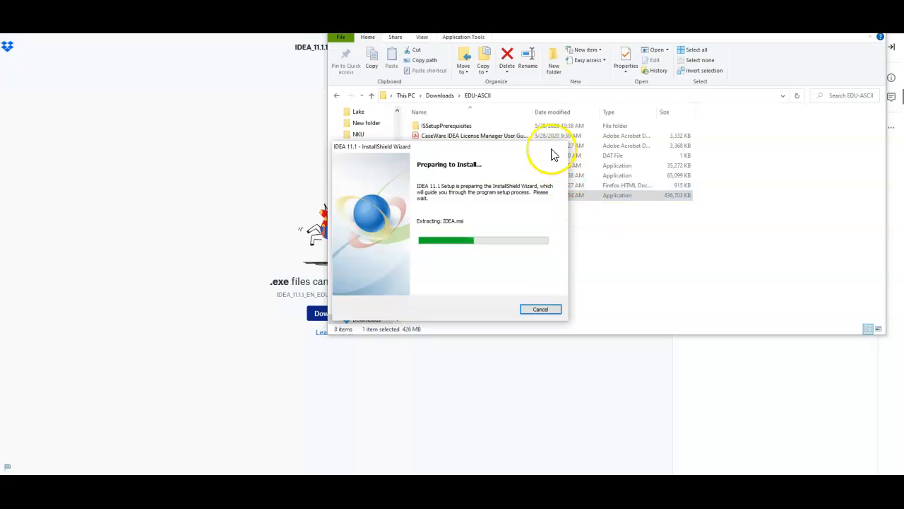
{"action": "left_click", "coordinate": [476, 104]}
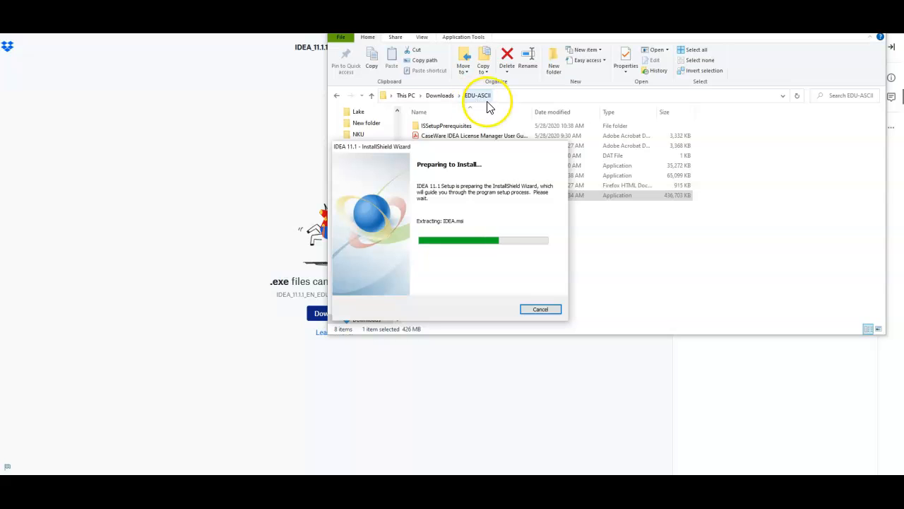
{"action": "left_click", "coordinate": [642, 263]}
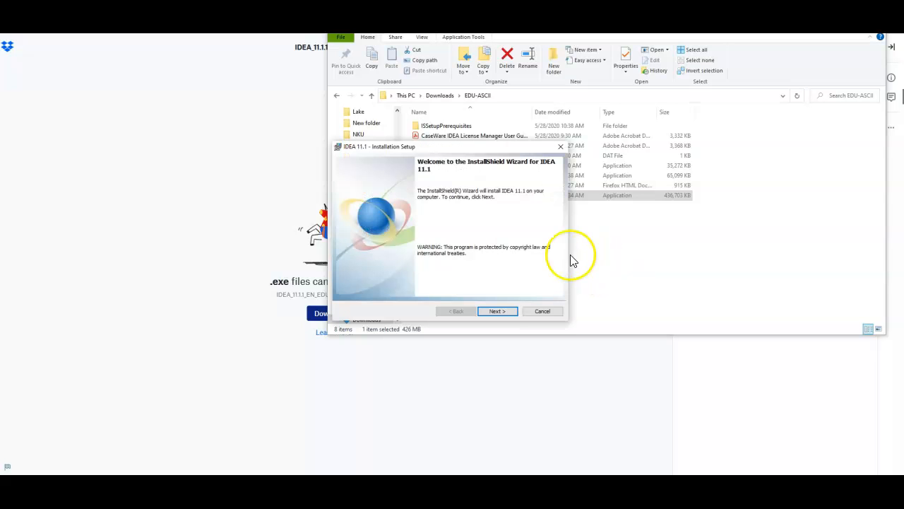
Step: Proceed past the wizard's welcome page, review the license agreement and accept its terms
{"action": "left_click", "coordinate": [493, 310]}
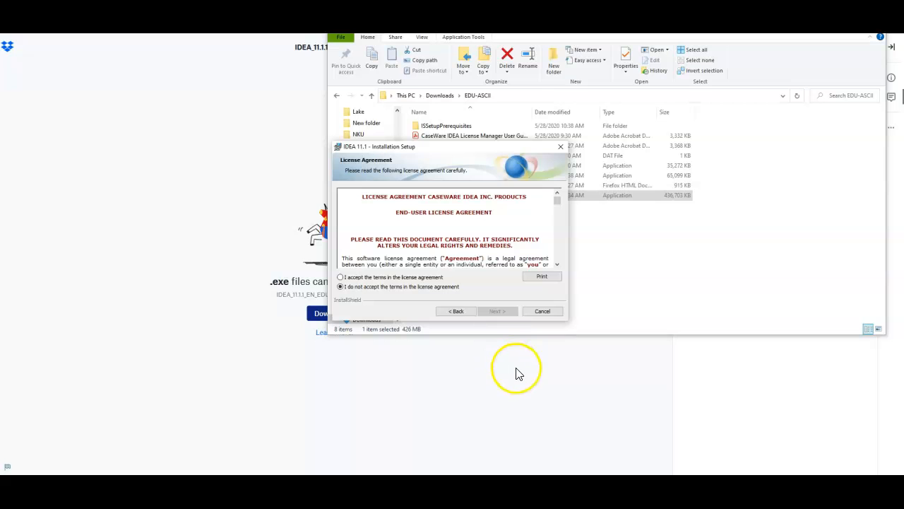
{"action": "left_click", "coordinate": [342, 278]}
{"action": "left_click_drag", "start_coordinate": [558, 205], "coordinate": [562, 289]}
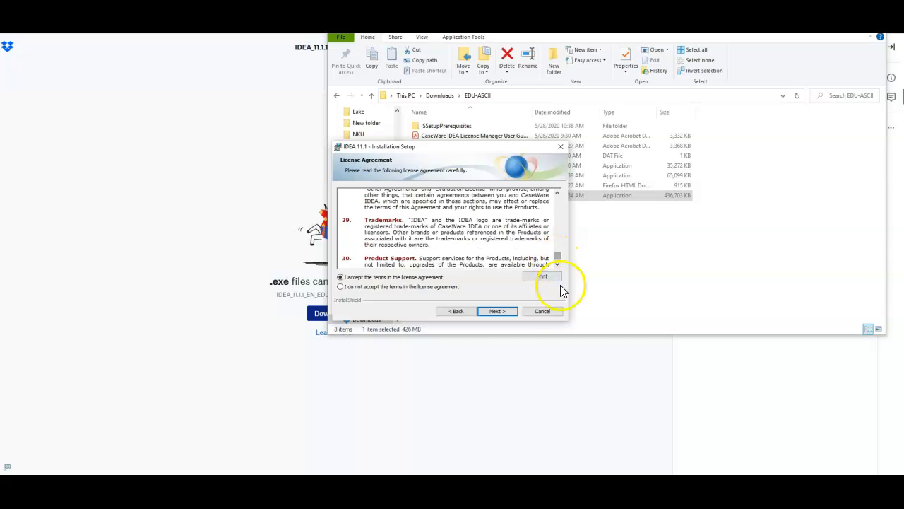
{"action": "left_click", "coordinate": [495, 312]}
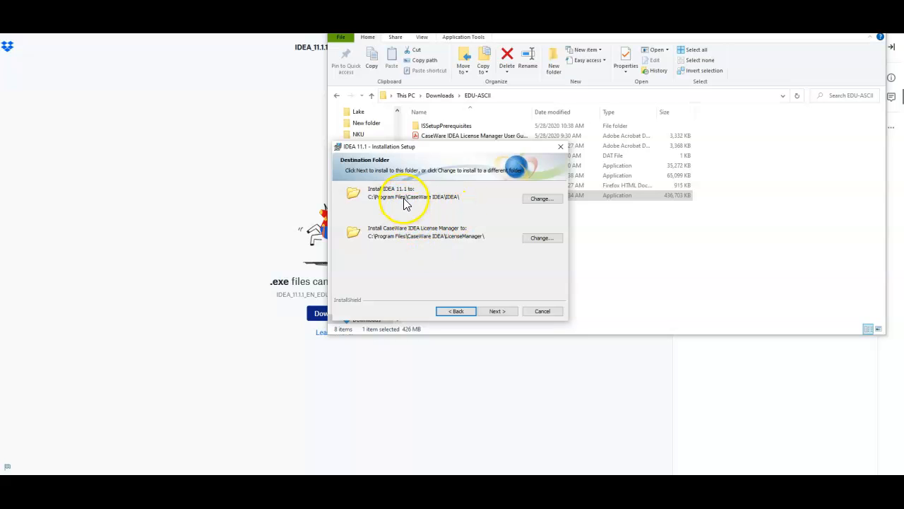
Step: Install IDEA 11.1 and the License Manager to their default folders, and finish the wizard with Launch IDEA 11.1 enabled
{"action": "left_click", "coordinate": [497, 312]}
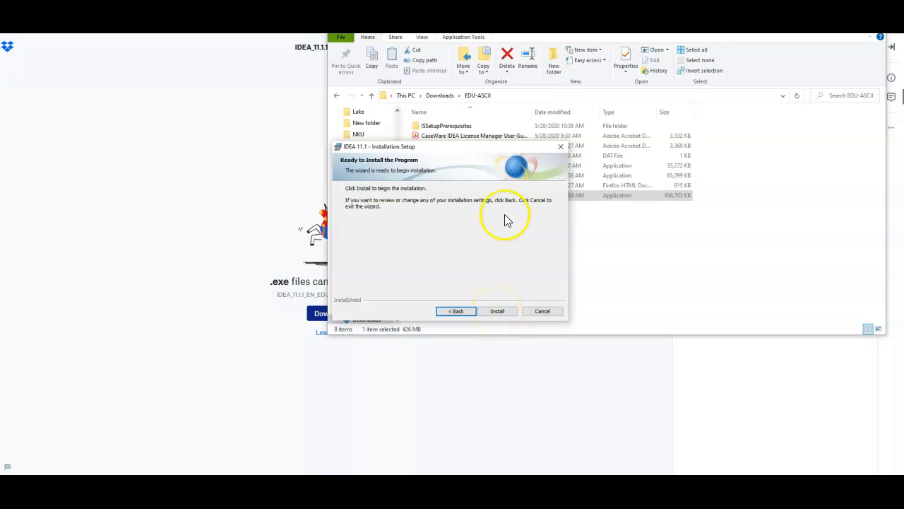
{"action": "left_click", "coordinate": [495, 310]}
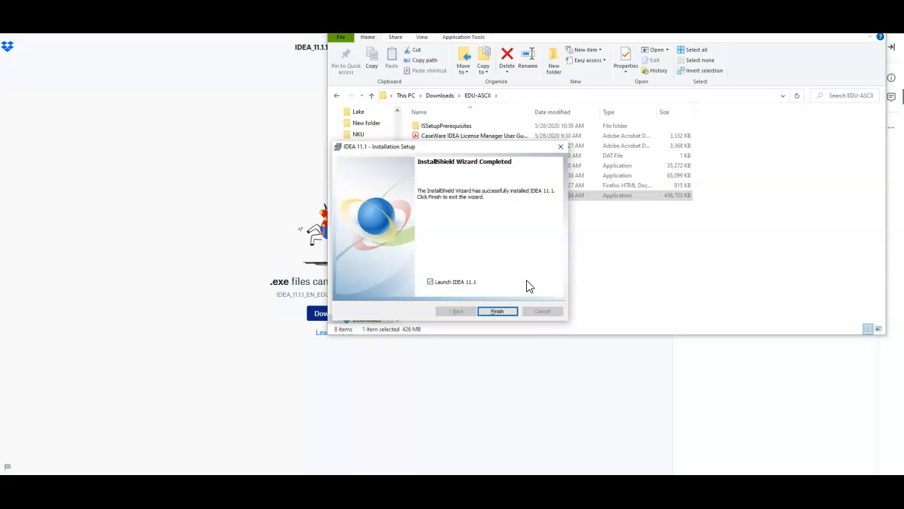
{"action": "left_click", "coordinate": [494, 312]}
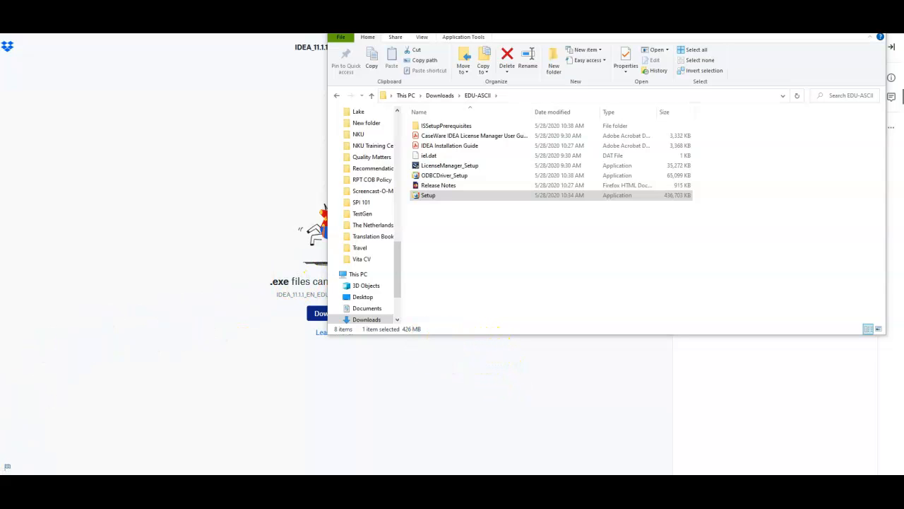
Step: Try twice to launch the newly installed IDEA program, dismissing the CaseWare IDEA message each time
{"action": "left_click", "coordinate": [9, 482]}
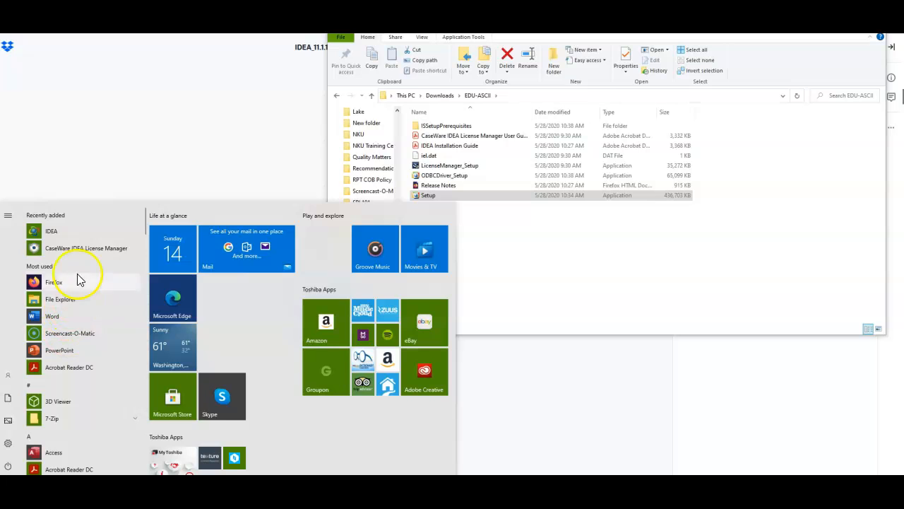
{"action": "left_click", "coordinate": [47, 237]}
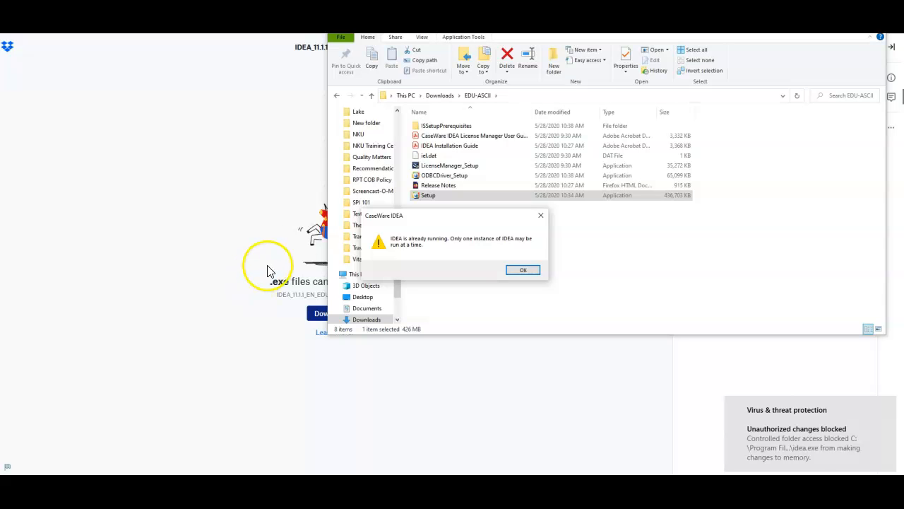
{"action": "left_click", "coordinate": [523, 270]}
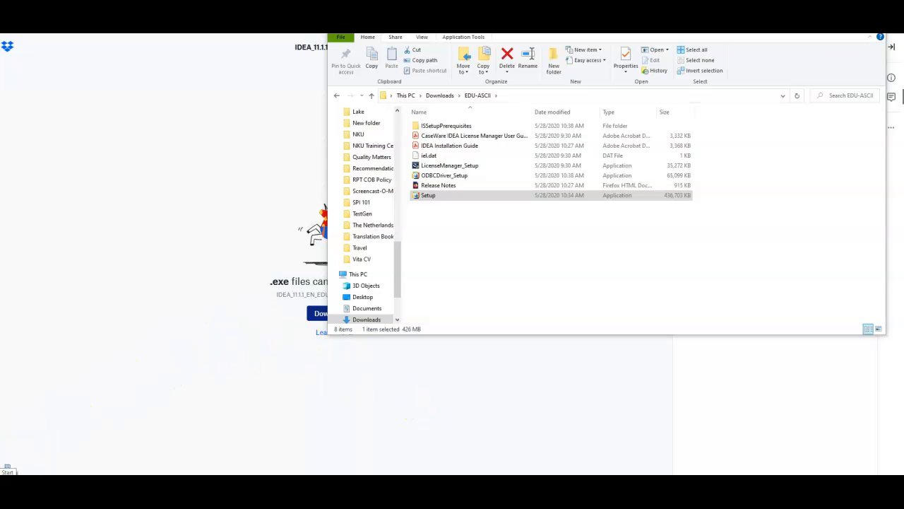
{"action": "left_click", "coordinate": [7, 468]}
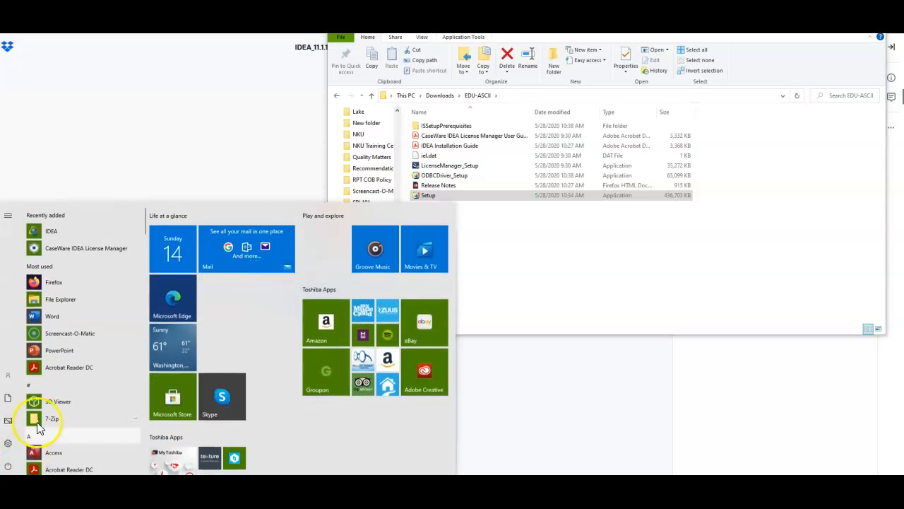
{"action": "left_click", "coordinate": [38, 227]}
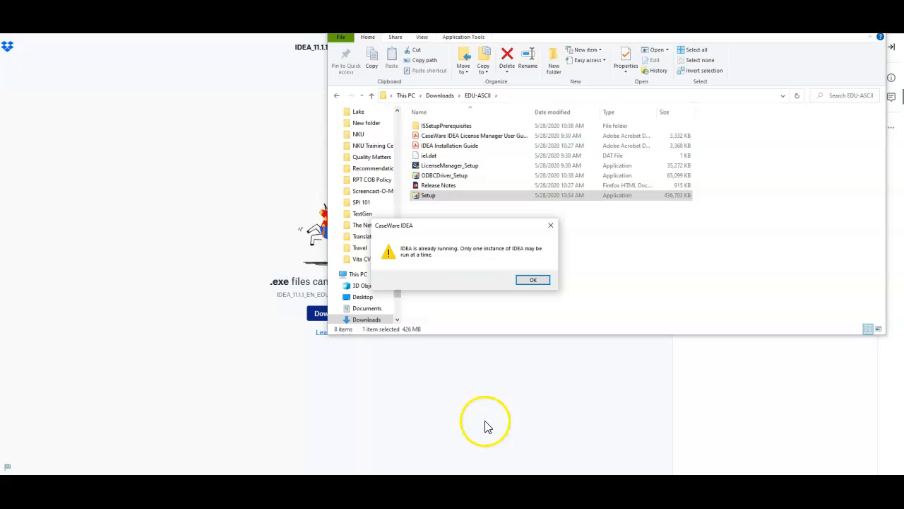
{"action": "left_click", "coordinate": [533, 280]}
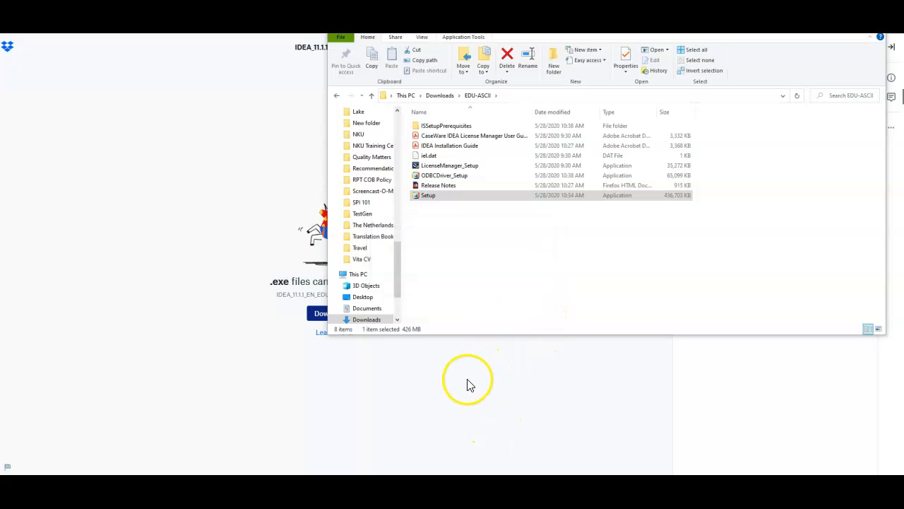